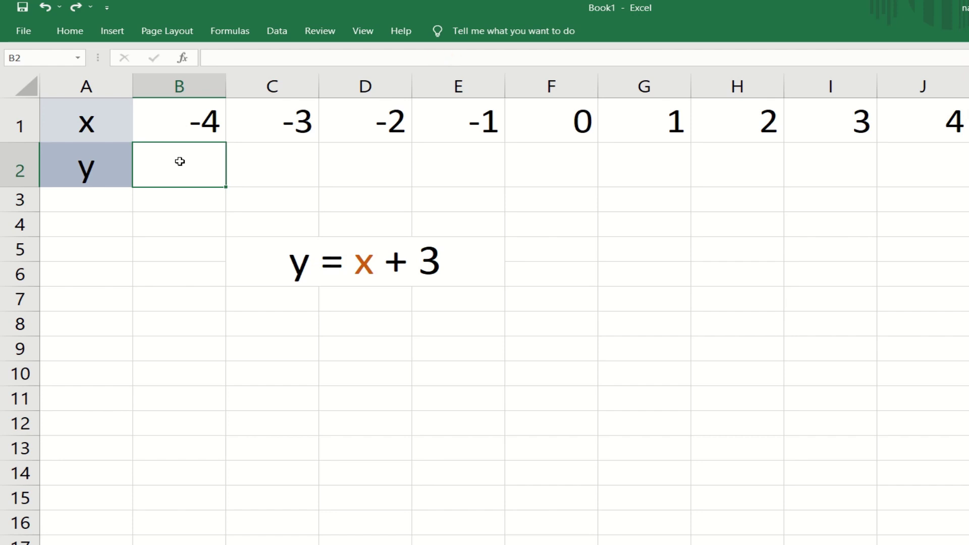
Step: Enter the formula =SUM(B1+3) in cell B2 and fill it across the y row to J2
{"action": "type", "text": "="}
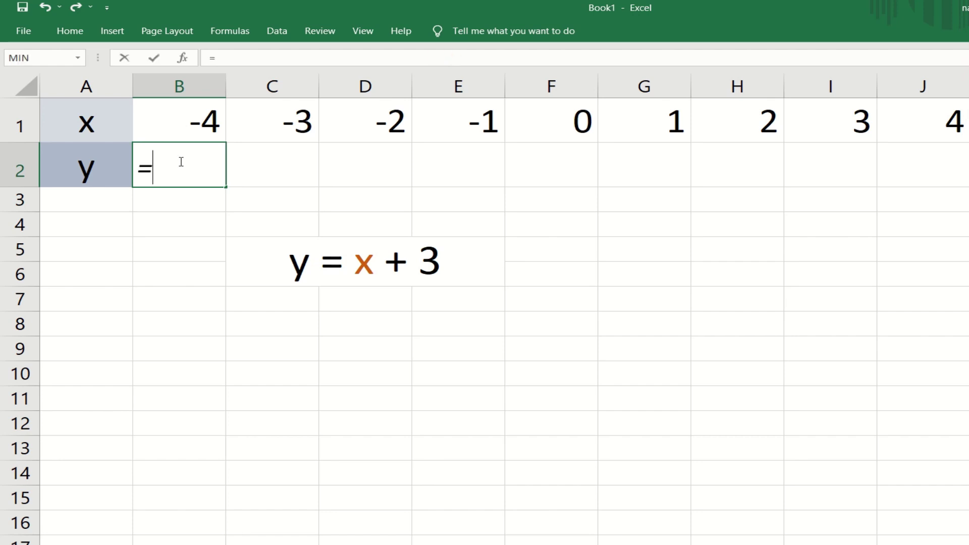
{"action": "type", "text": "sum"}
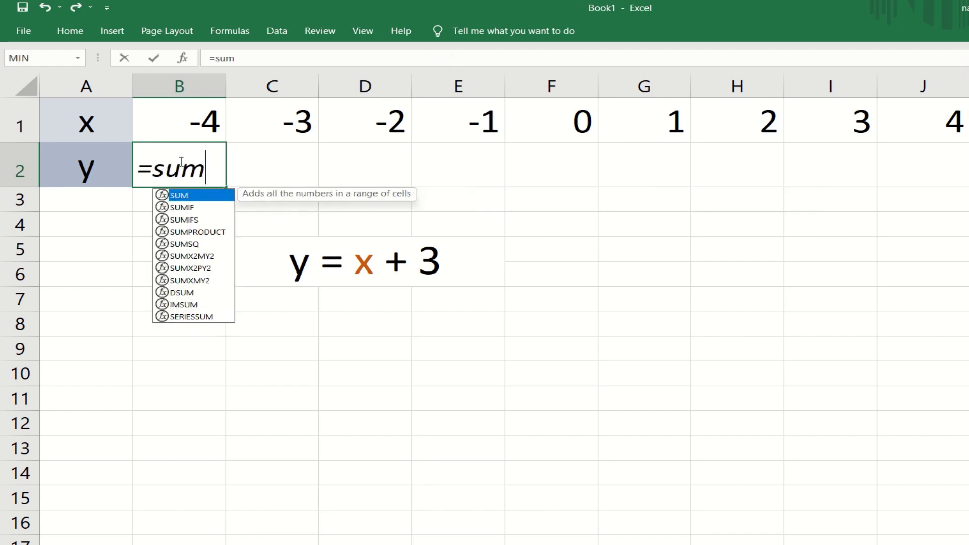
{"action": "double_click", "coordinate": [200, 195]}
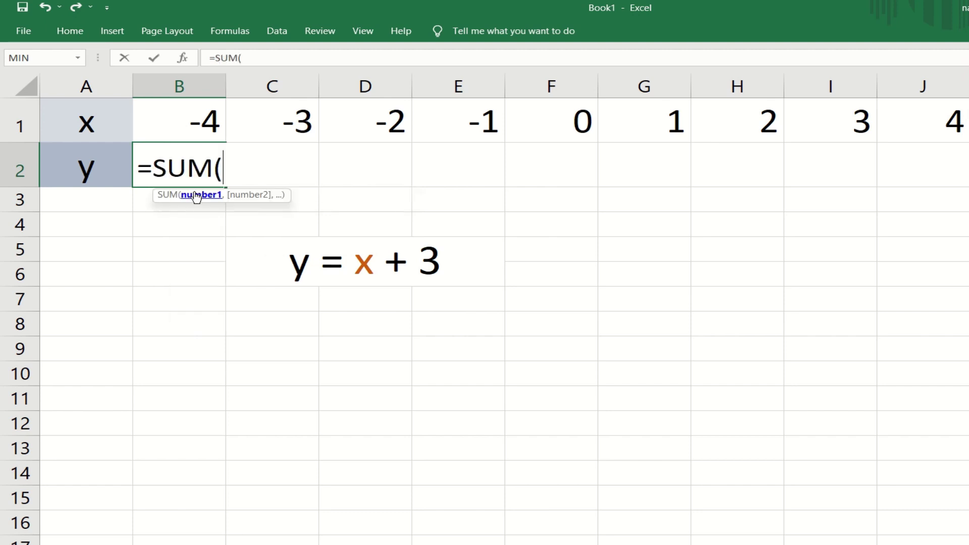
{"action": "left_click", "coordinate": [200, 116]}
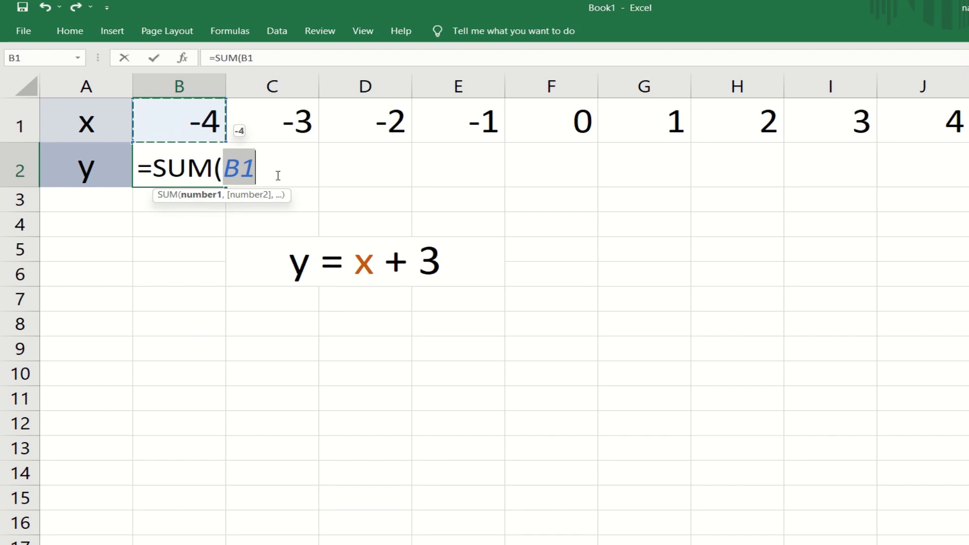
{"action": "type", "text": "+3"}
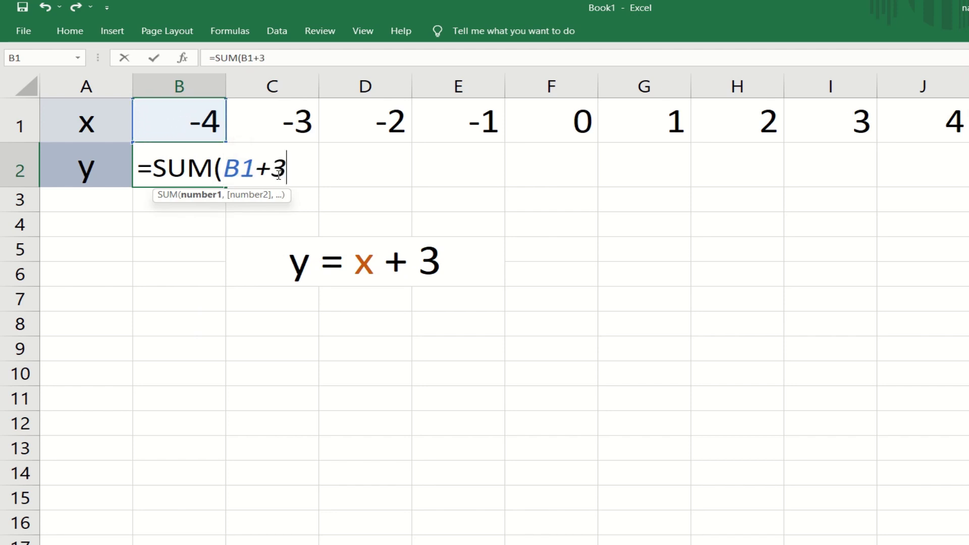
{"action": "key", "text": "Return"}
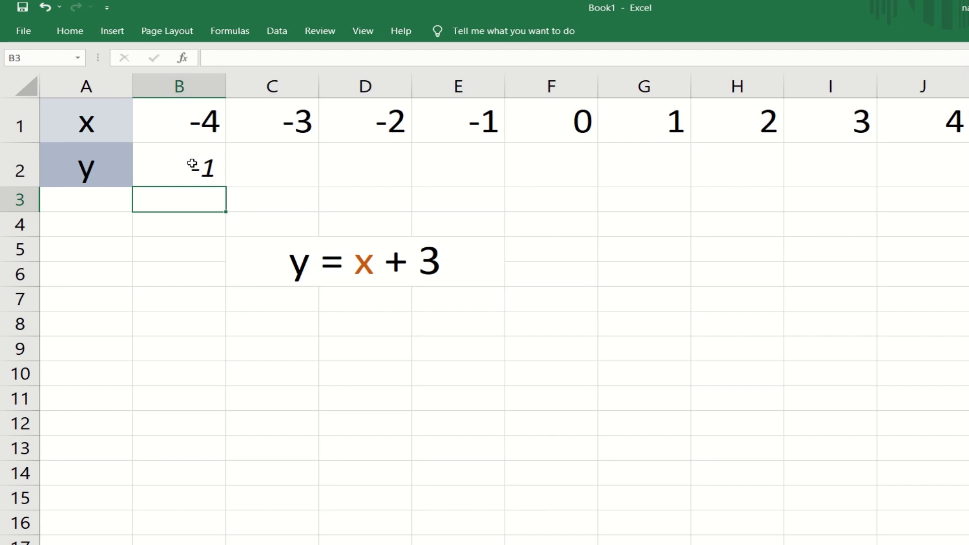
{"action": "left_click", "coordinate": [221, 175]}
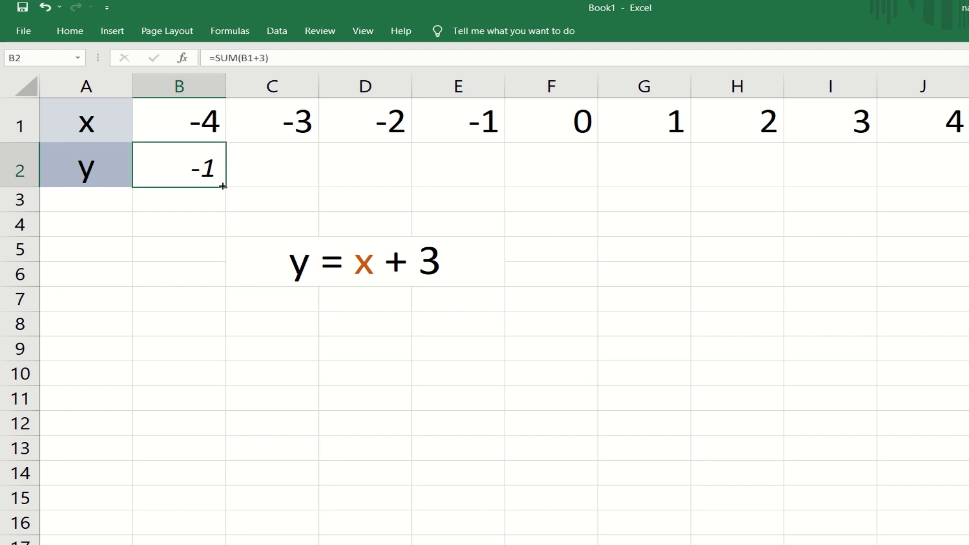
{"action": "left_click_drag", "start_coordinate": [226, 187], "coordinate": [947, 173]}
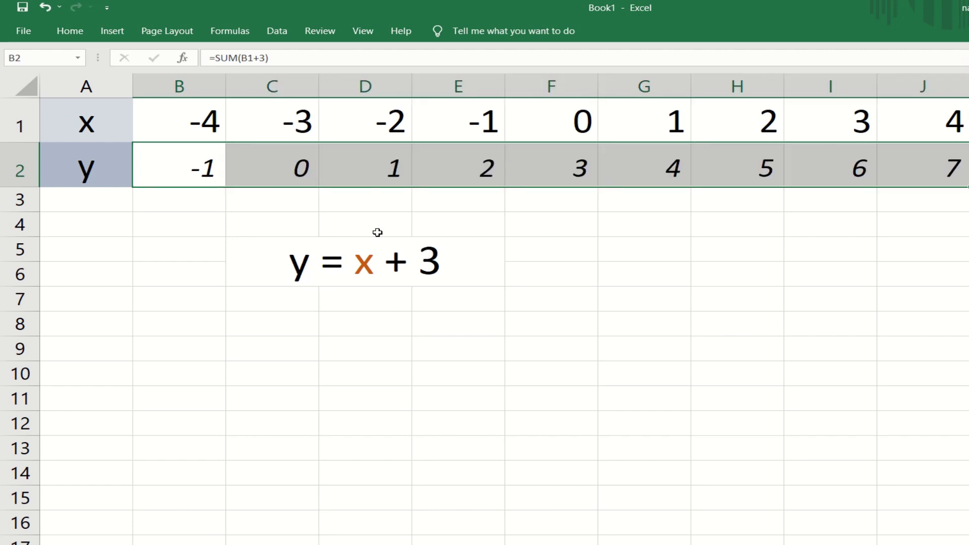
Step: Examine the copied formulas and y values along row 2, from C2 through I2
{"action": "key", "text": "Right"}
{"action": "key", "text": "Right"}
{"action": "key", "text": "Right"}
{"action": "key", "text": "Right"}
{"action": "key", "text": "Right"}
{"action": "key", "text": "Right"}
{"action": "key", "text": "Right"}
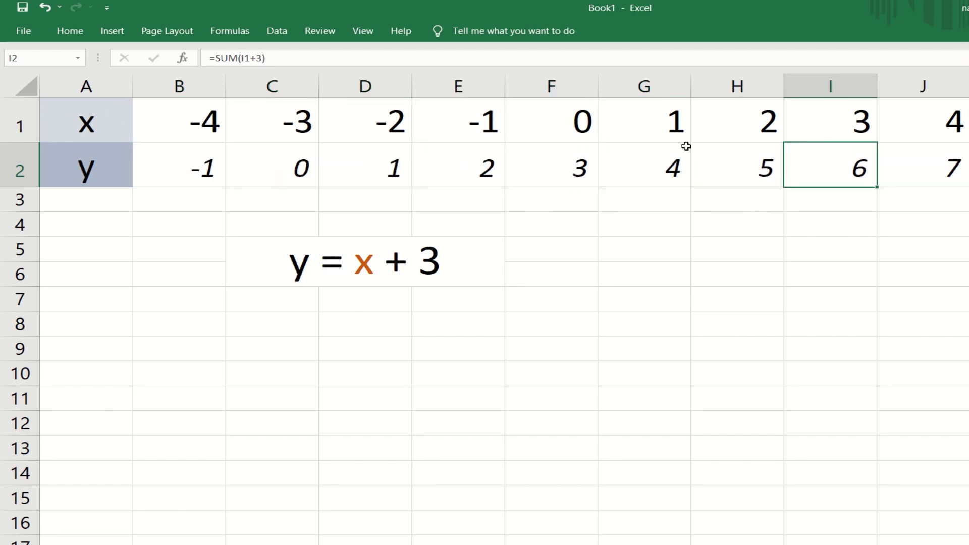
{"action": "left_click_drag", "start_coordinate": [231, 160], "coordinate": [751, 161]}
{"action": "left_click", "coordinate": [730, 206]}
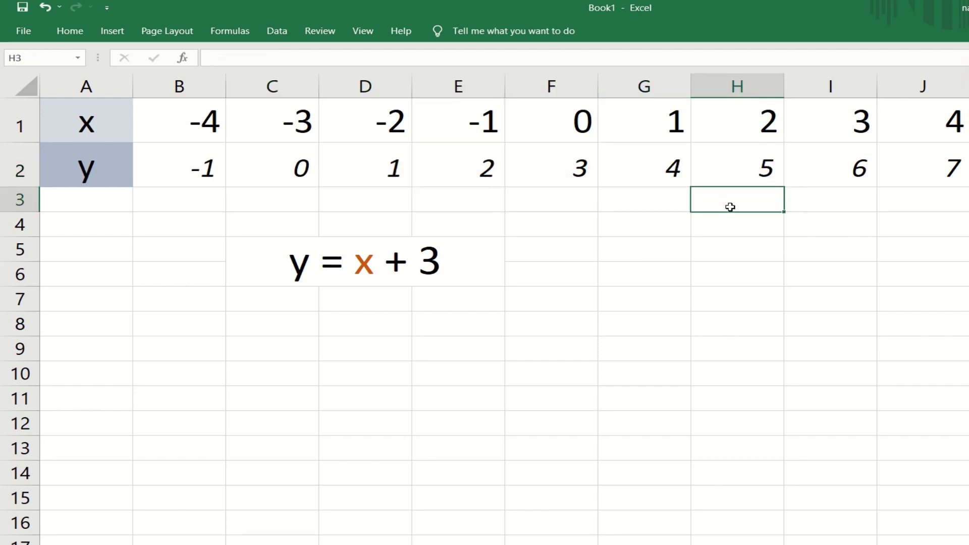
Step: Enter the coordinate pair (-4, -1) in cell B3 beneath the first x and y values
{"action": "left_click", "coordinate": [166, 202]}
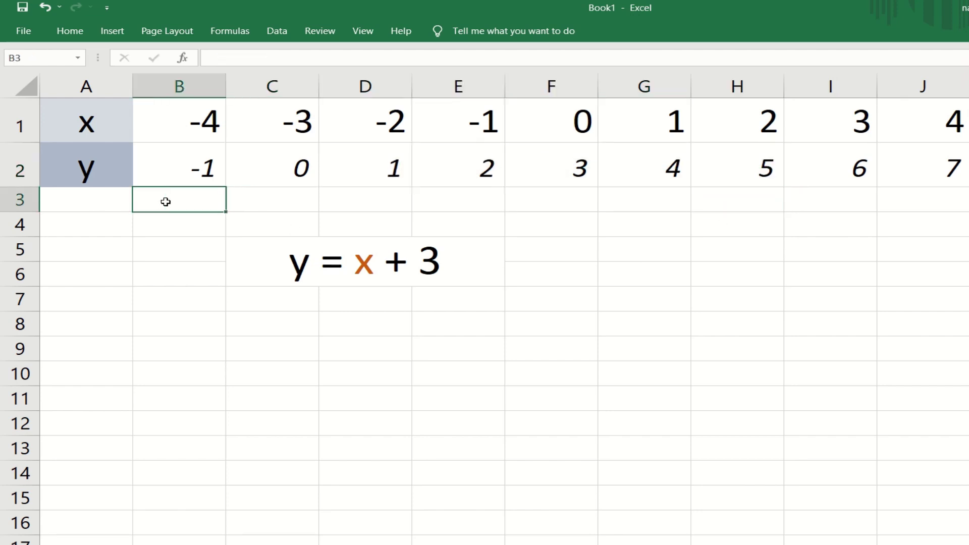
{"action": "type", "text": "()"}
{"action": "key", "text": "Left"}
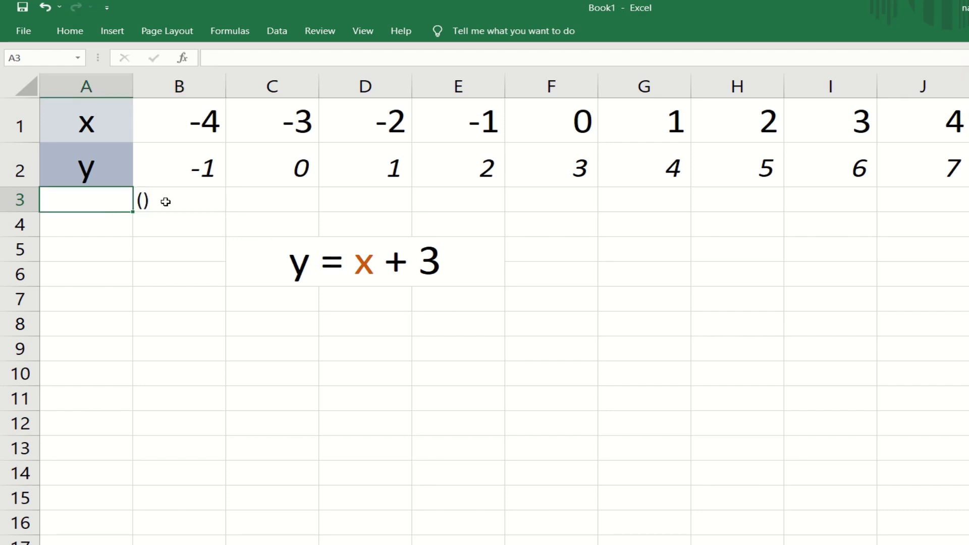
{"action": "left_click", "coordinate": [166, 202]}
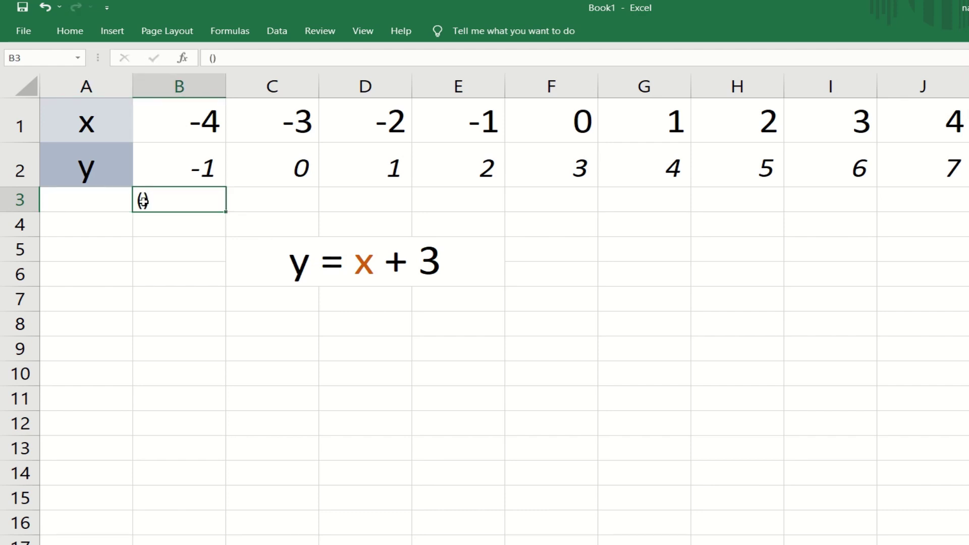
{"action": "double_click", "coordinate": [144, 201]}
{"action": "type", "text": "-4"}
{"action": "type", "text": ", -1"}
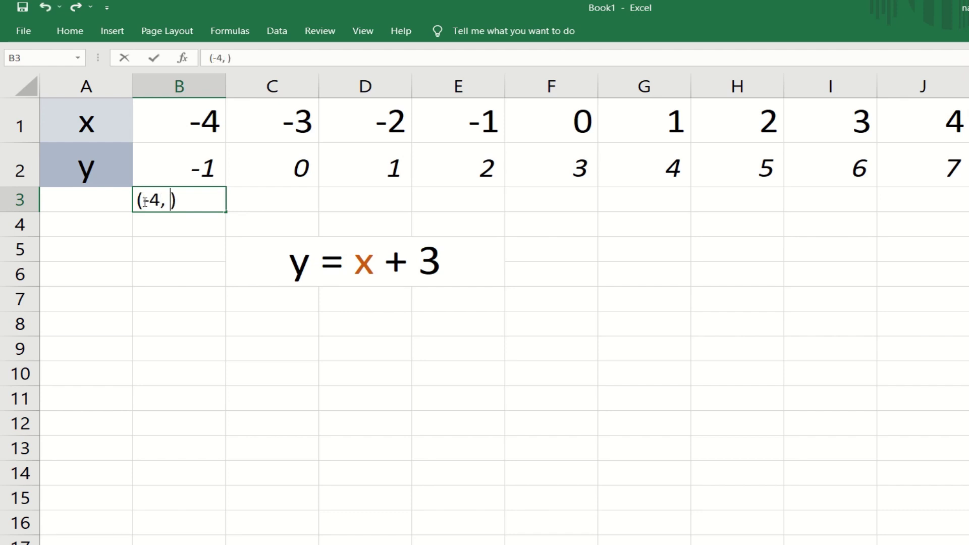
Step: Enter the coordinate pair (-3, 0) in cell C3
{"action": "left_click", "coordinate": [232, 197]}
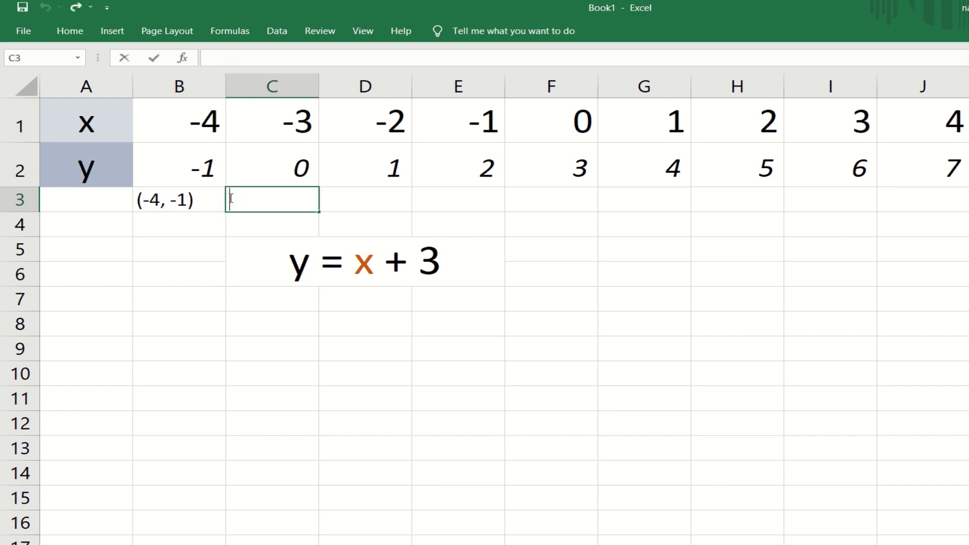
{"action": "type", "text": "()"}
{"action": "key", "text": "Left"}
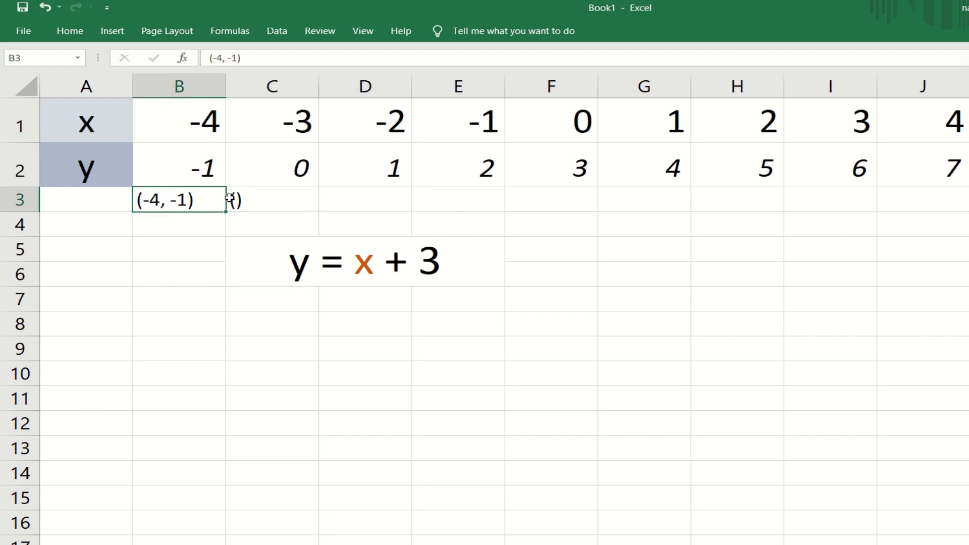
{"action": "double_click", "coordinate": [231, 199]}
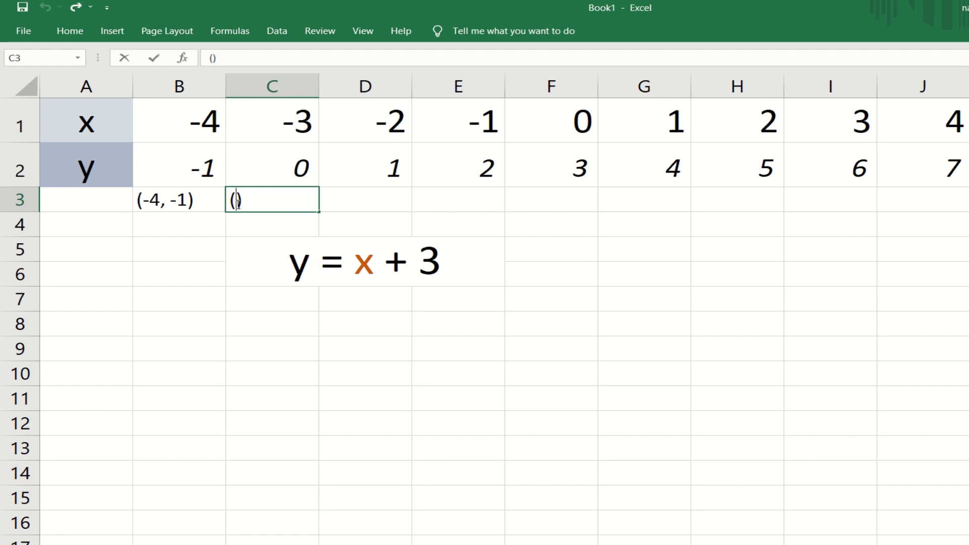
{"action": "type", "text": "-3, 0"}
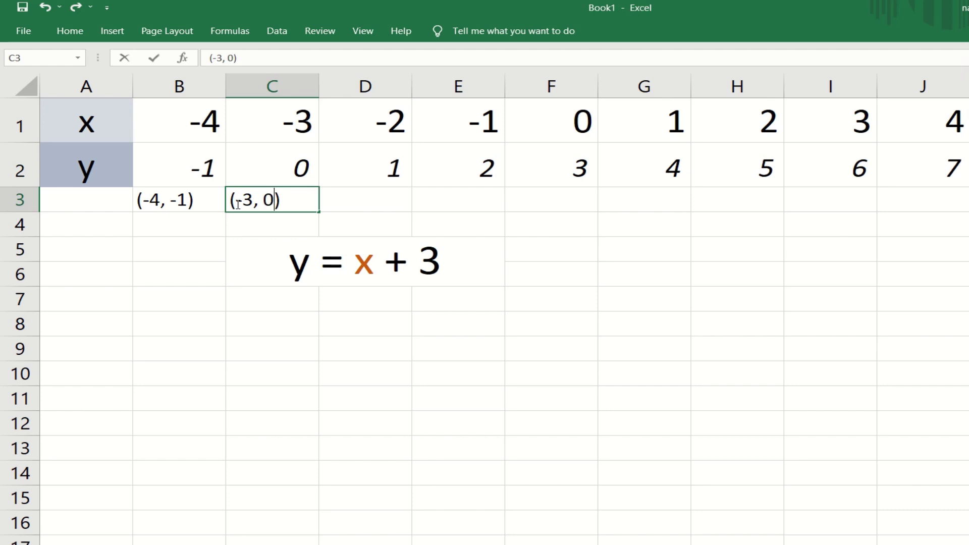
Step: Enter the coordinate pair (-2, 1) in cell D3
{"action": "double_click", "coordinate": [346, 196]}
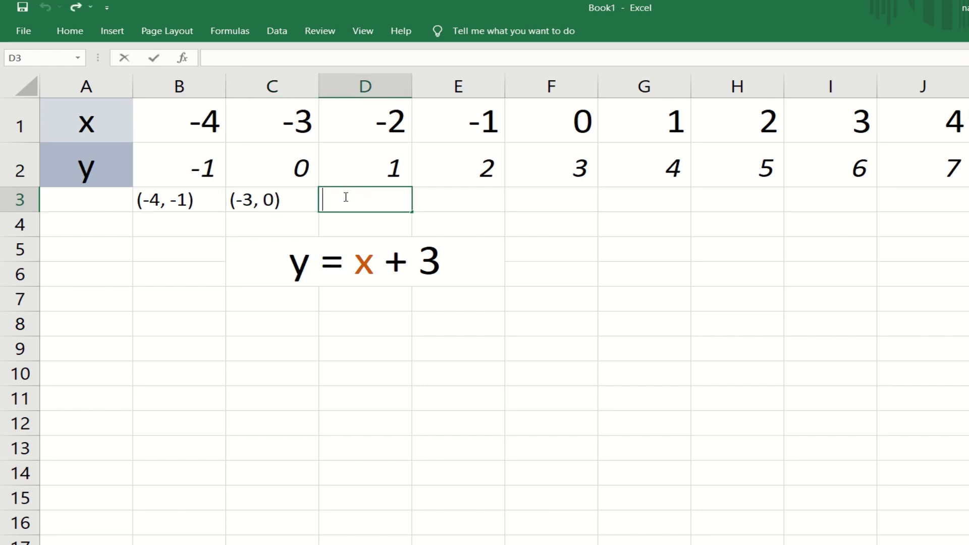
{"action": "type", "text": "()"}
{"action": "key", "text": "Left"}
{"action": "type", "text": "-2, 1"}
{"action": "left_click", "coordinate": [444, 196]}
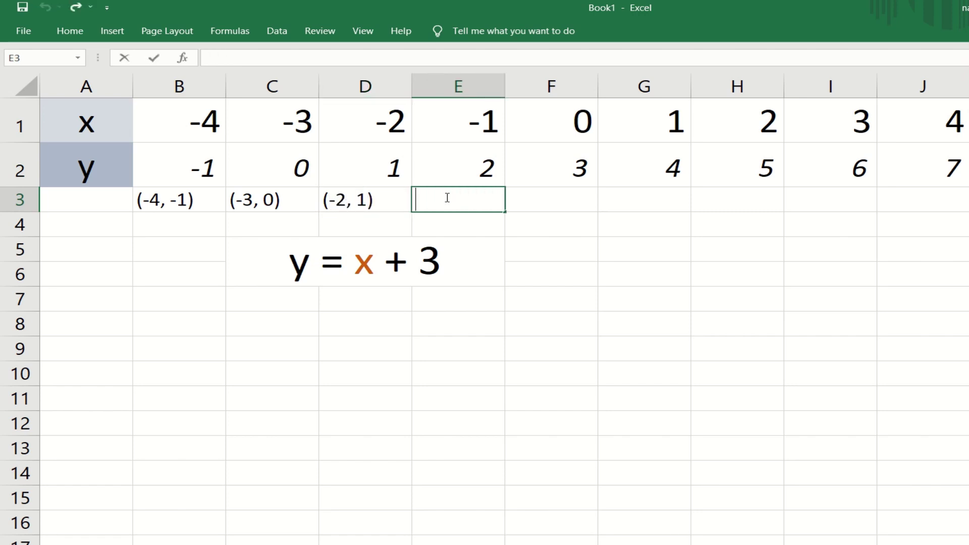
Step: Insert a scatter chart with smooth lines and markers from the x and y values in B1:J2, and reposition it on the sheet
{"action": "left_click_drag", "start_coordinate": [186, 124], "coordinate": [923, 157]}
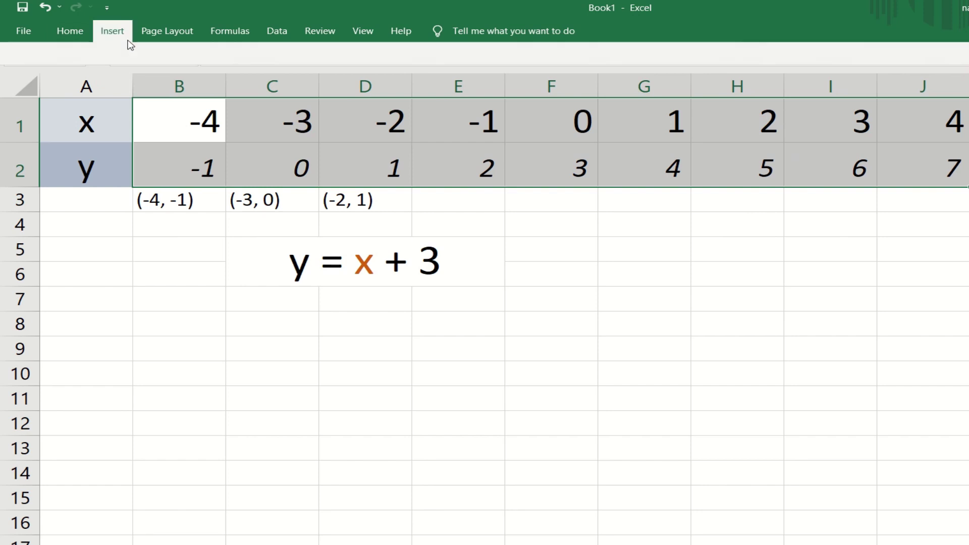
{"action": "left_click", "coordinate": [112, 31]}
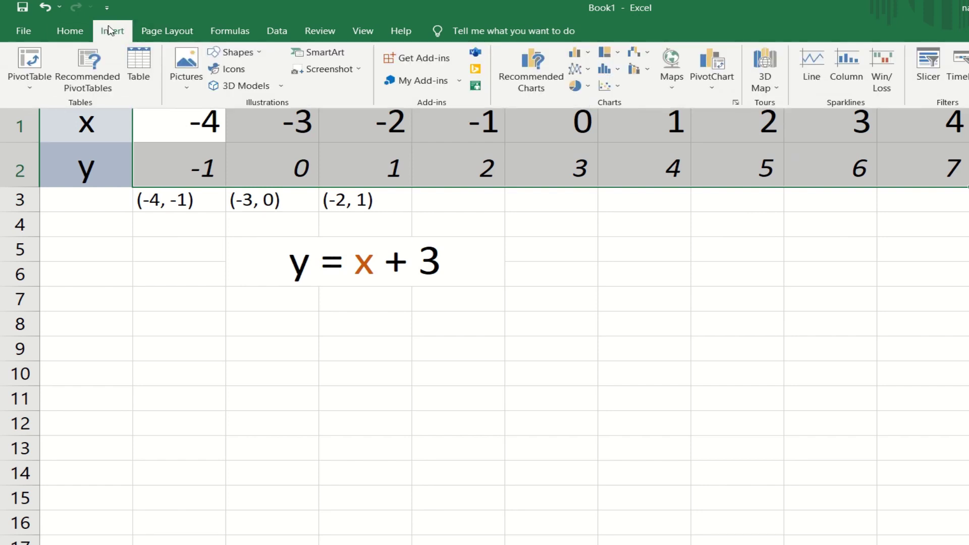
{"action": "left_click", "coordinate": [609, 85]}
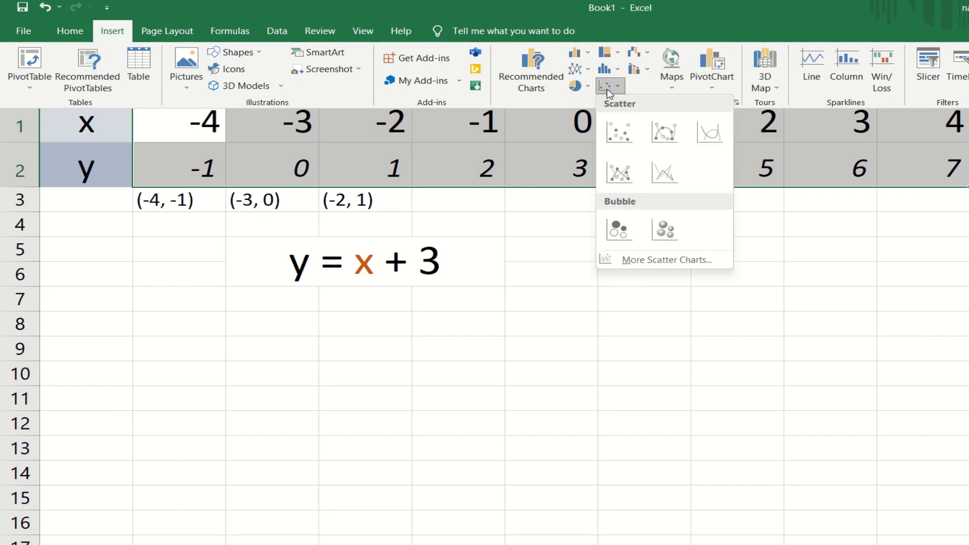
{"action": "left_click", "coordinate": [660, 139]}
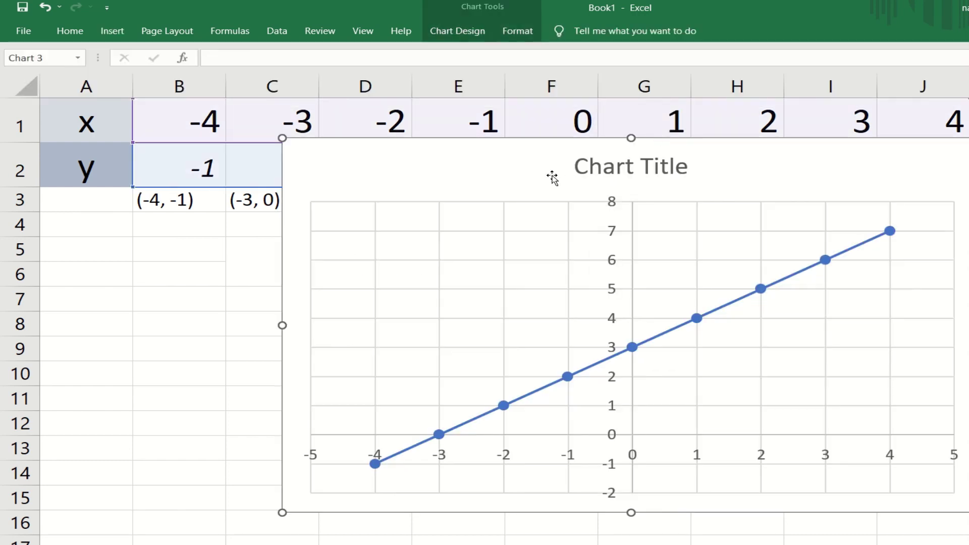
{"action": "left_click_drag", "start_coordinate": [425, 220], "coordinate": [426, 170]}
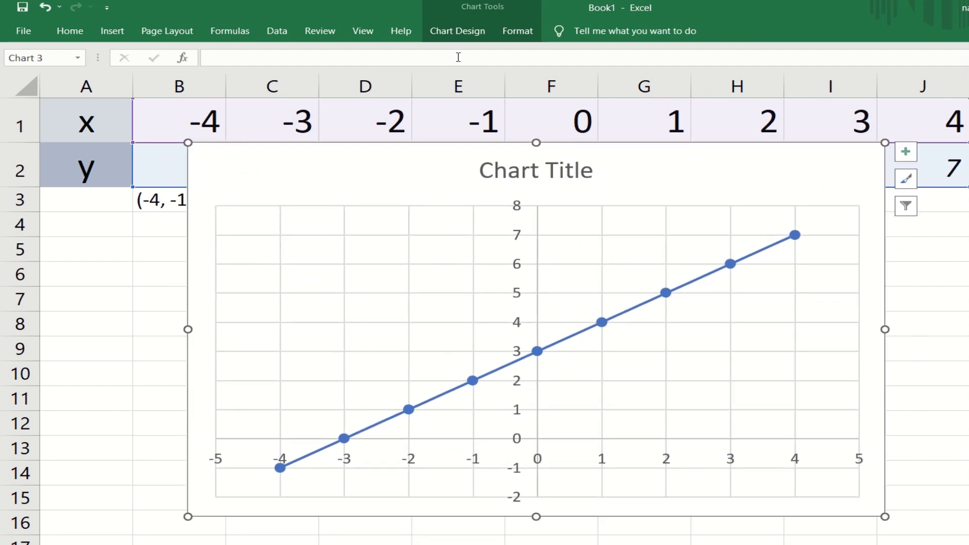
Step: Apply the dark chart style with the glowing line to the scatter chart and adjust the chart's position near the data rows
{"action": "left_click", "coordinate": [457, 31]}
{"action": "left_click", "coordinate": [539, 68]}
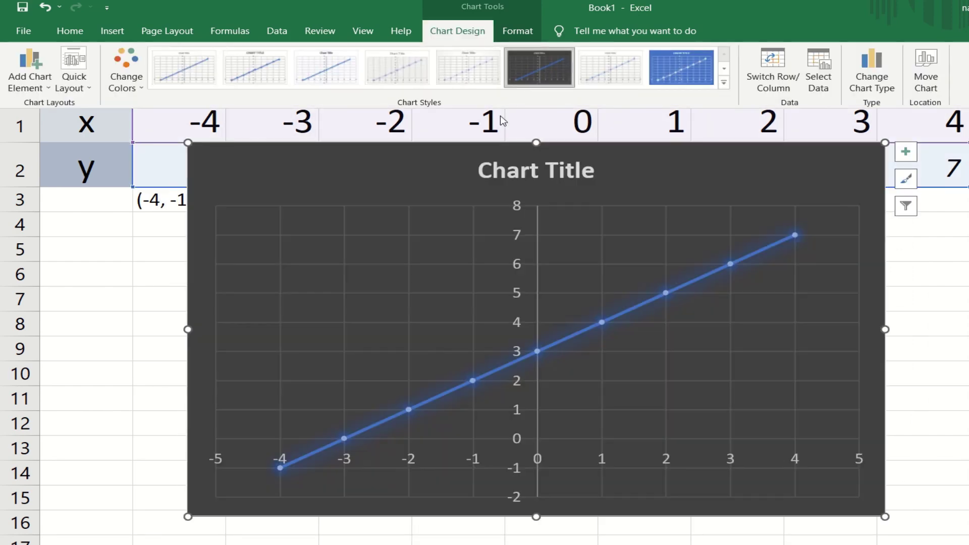
{"action": "left_click", "coordinate": [441, 172]}
{"action": "left_click_drag", "start_coordinate": [426, 158], "coordinate": [420, 187]}
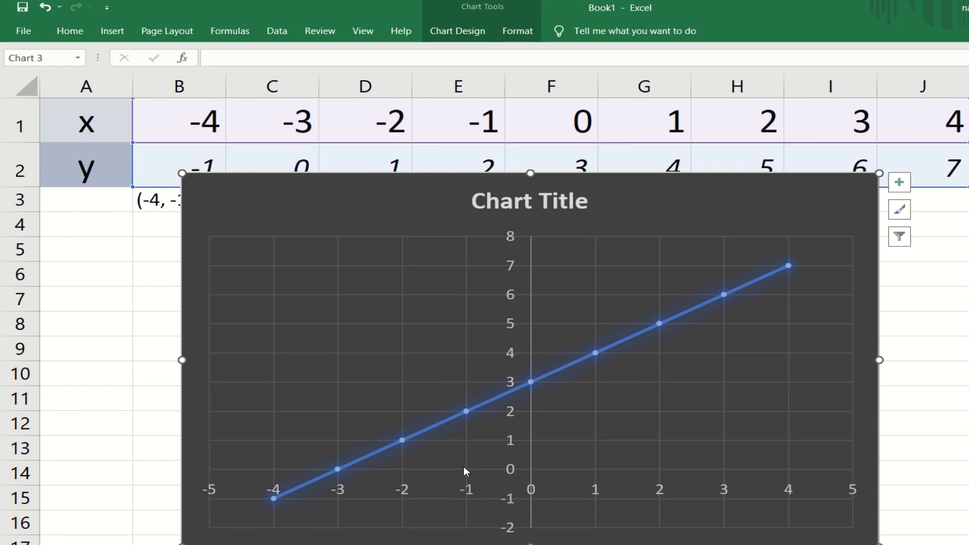
{"action": "left_click_drag", "start_coordinate": [441, 191], "coordinate": [434, 198]}
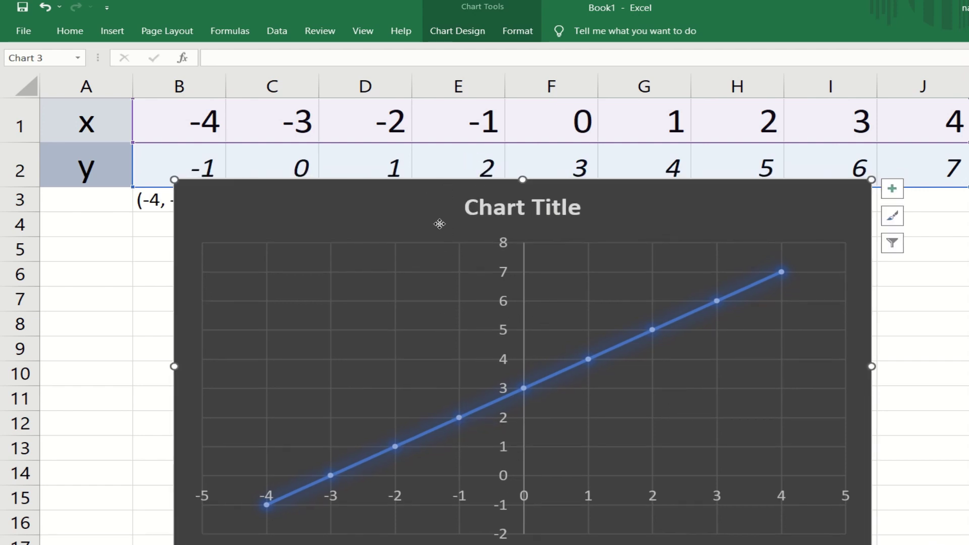
{"action": "left_click_drag", "start_coordinate": [440, 224], "coordinate": [479, 193]}
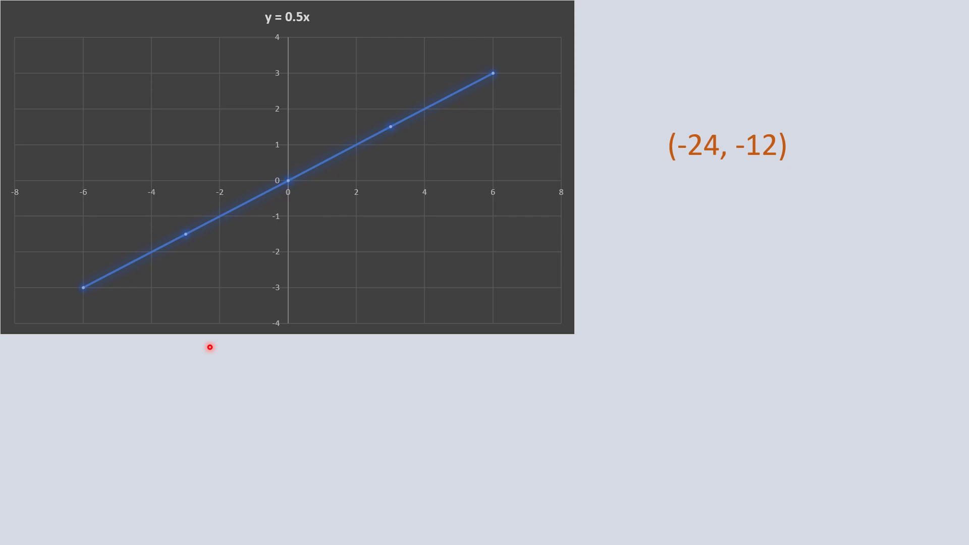
{"action": "key", "text": "Right"}
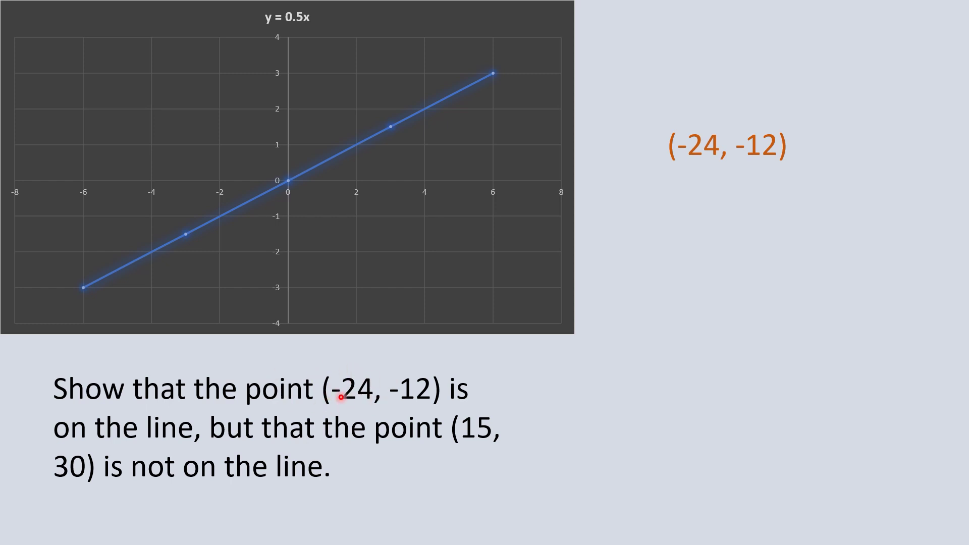
{"action": "key", "text": "Right"}
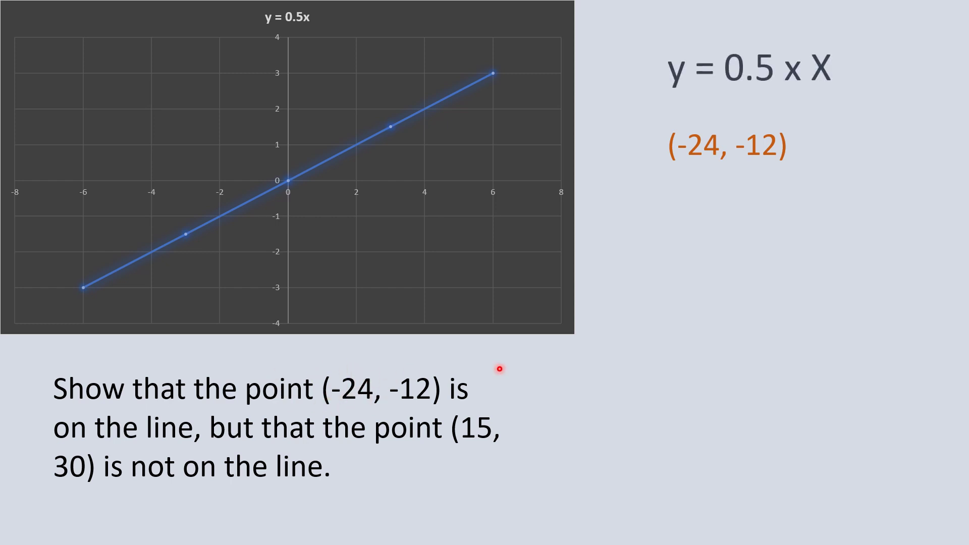